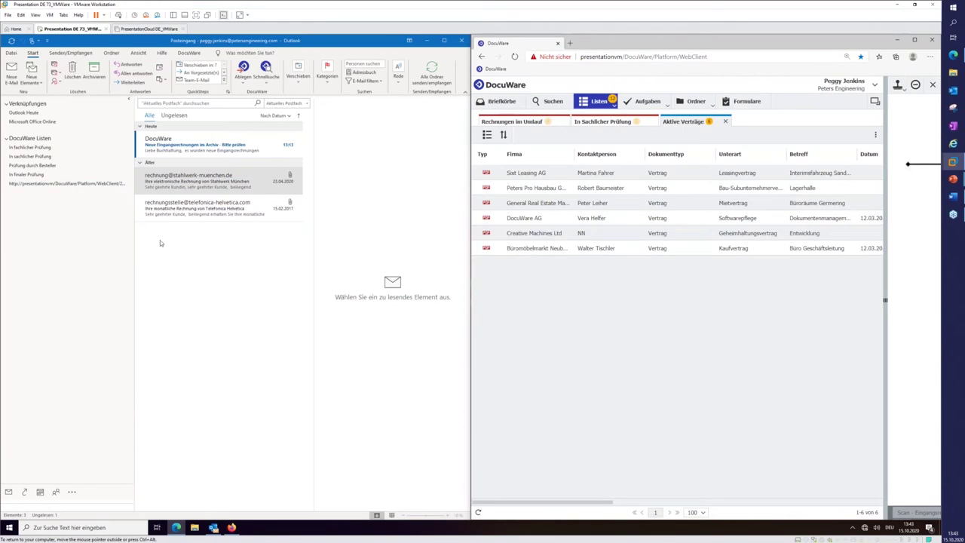
Rename the URL shortcut in the DocuWare Listen group to "Rechnungen im Umlauf"
right_click(51, 184)
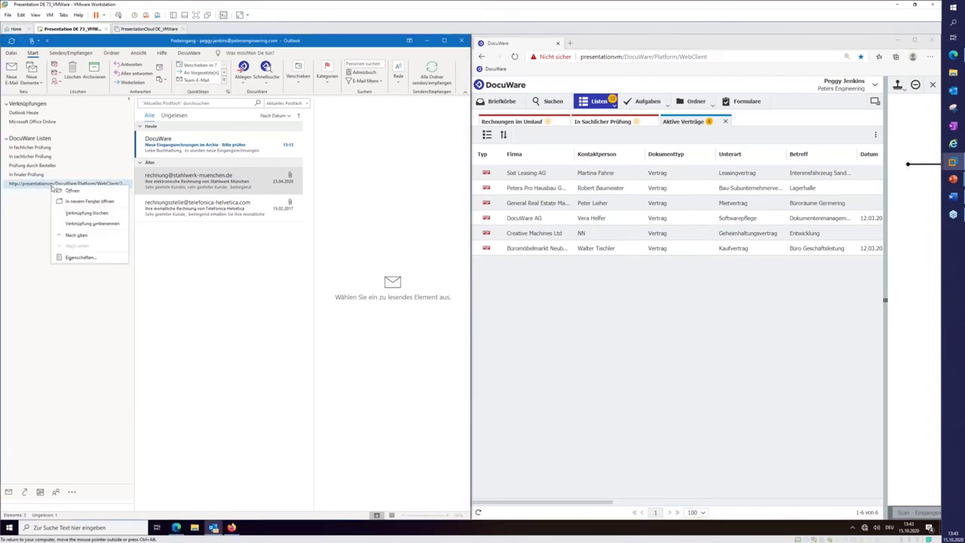
left_click(81, 223)
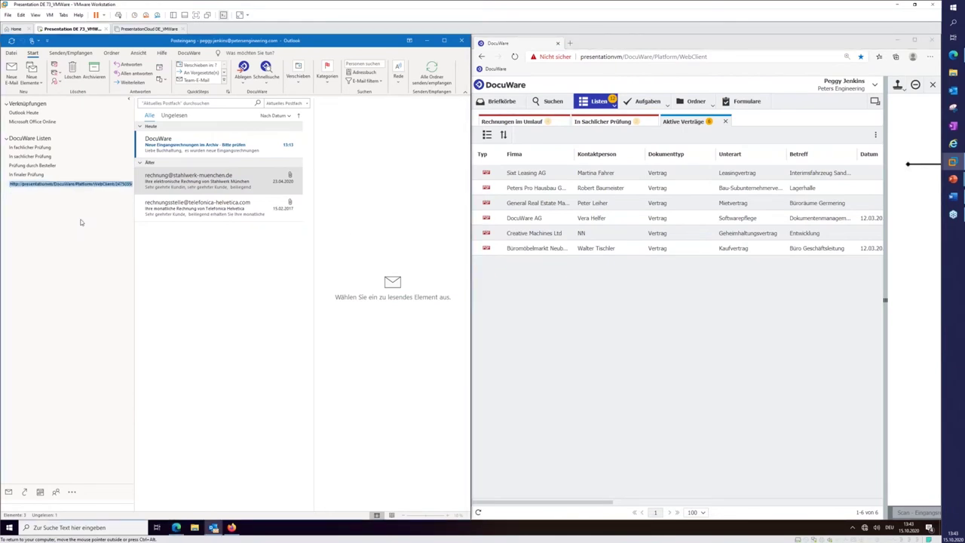
type("Rechnung")
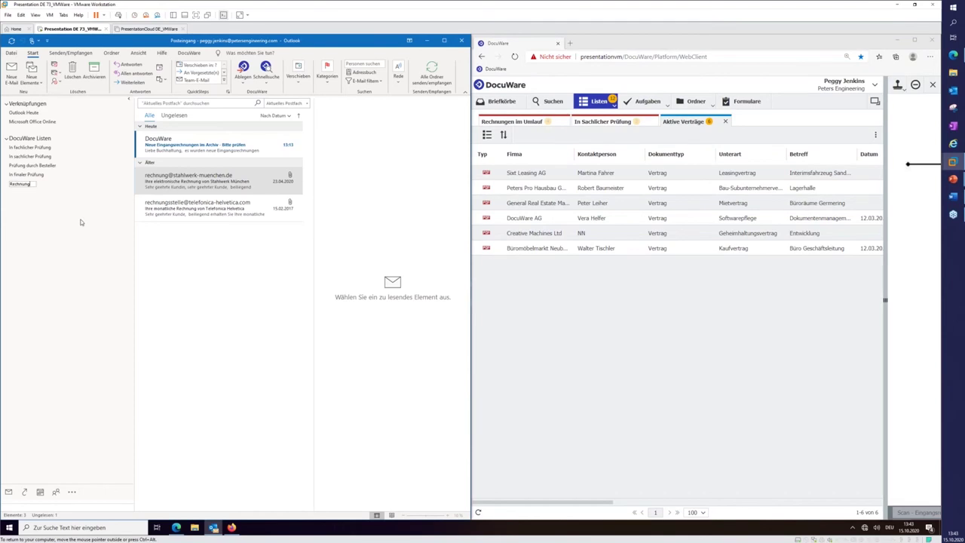
type("en im Umlauf")
key("Return")
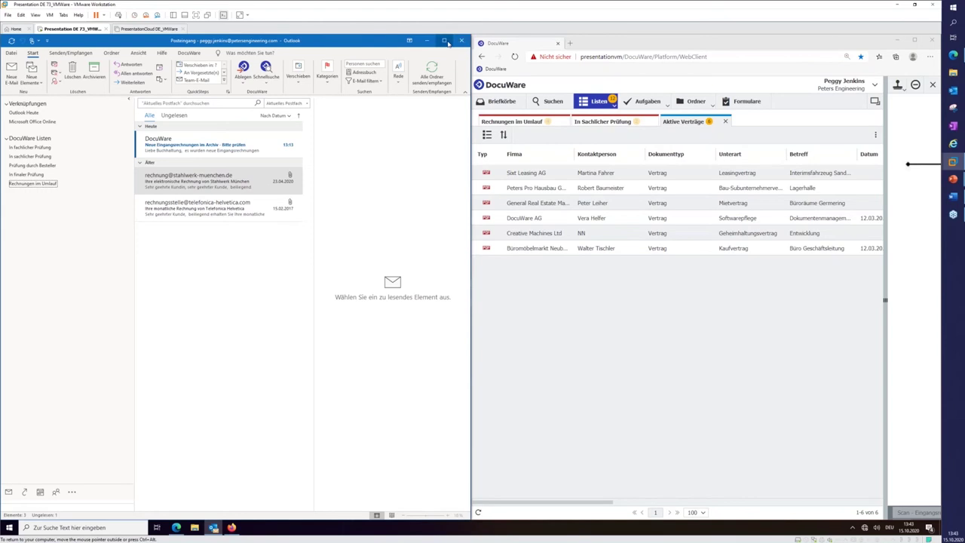
Maximize the Outlook window, open the Rechnungen im Umlauf list, view its TELEFONICA HELVETICA invoice, and close the document viewer
left_click(449, 43)
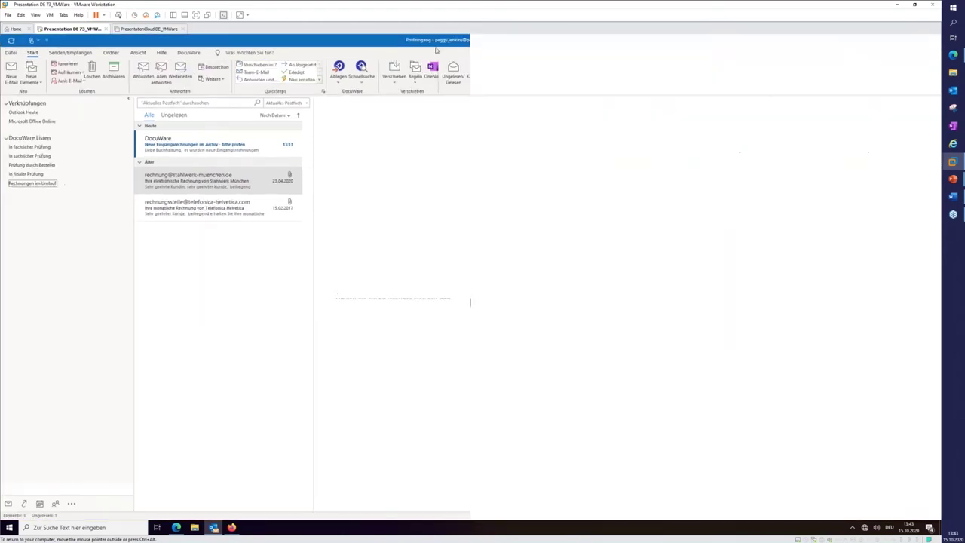
left_click(31, 184)
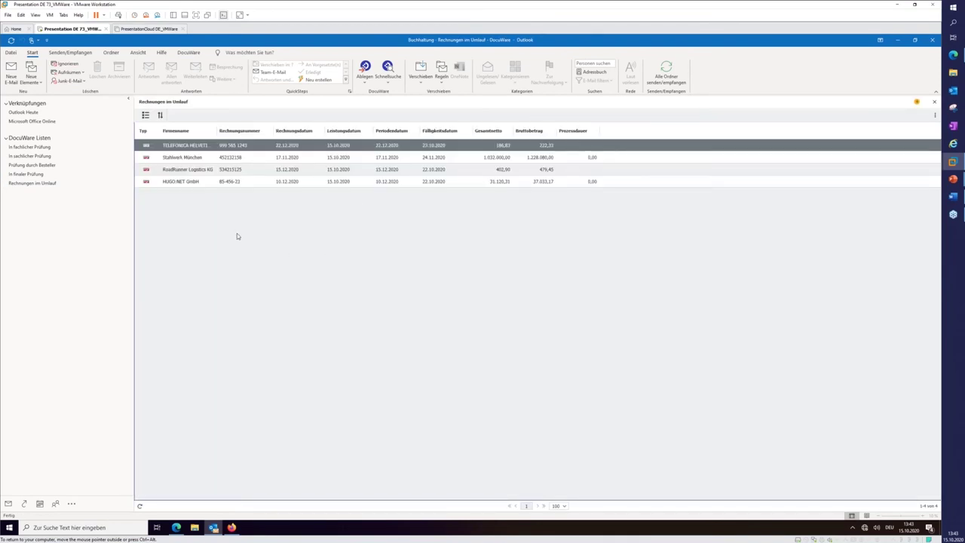
double_click(205, 146)
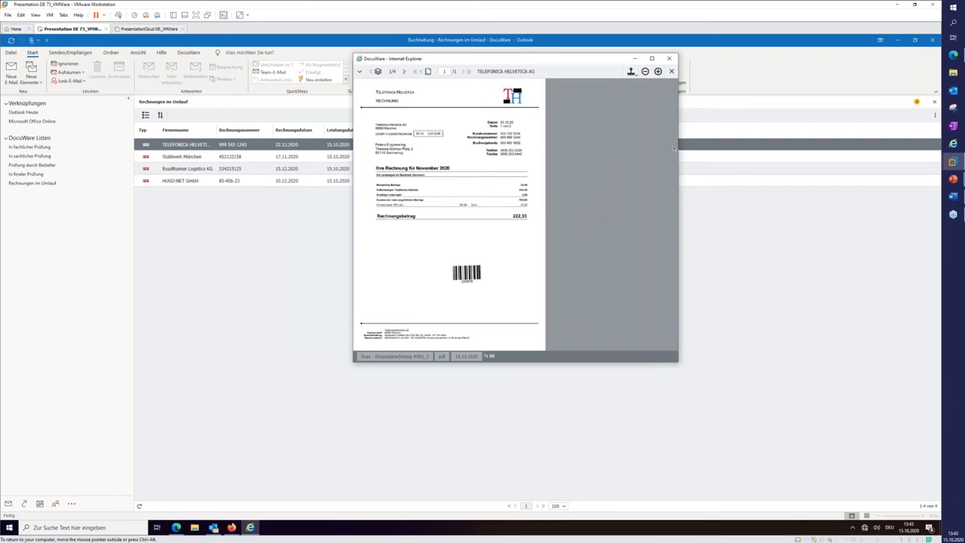
left_click(672, 61)
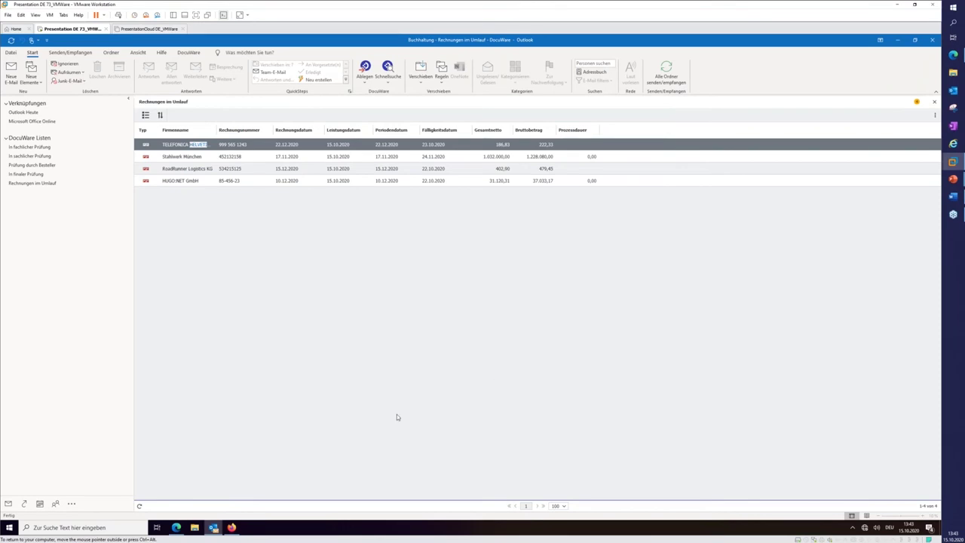
Return to the inbox and read the DocuWare message about new incoming invoices
left_click(8, 503)
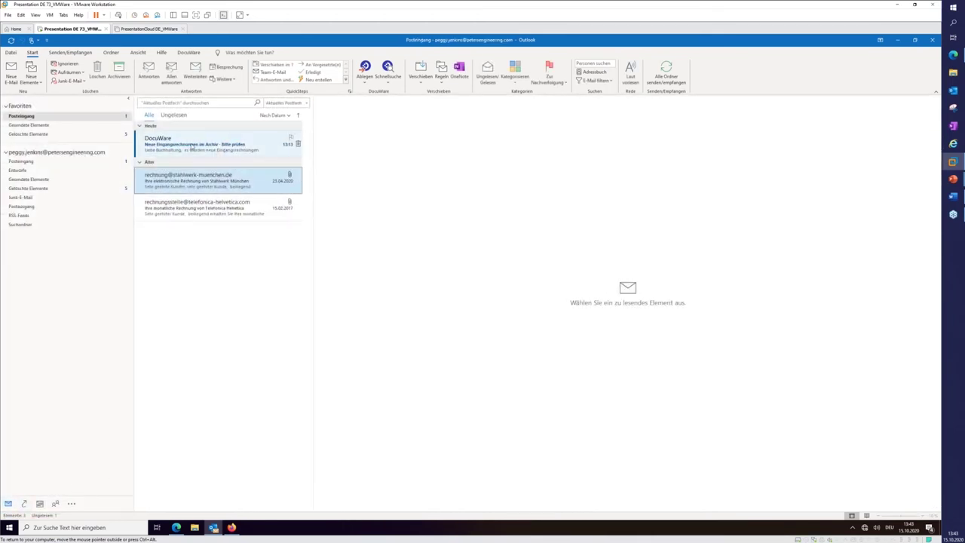
left_click(263, 143)
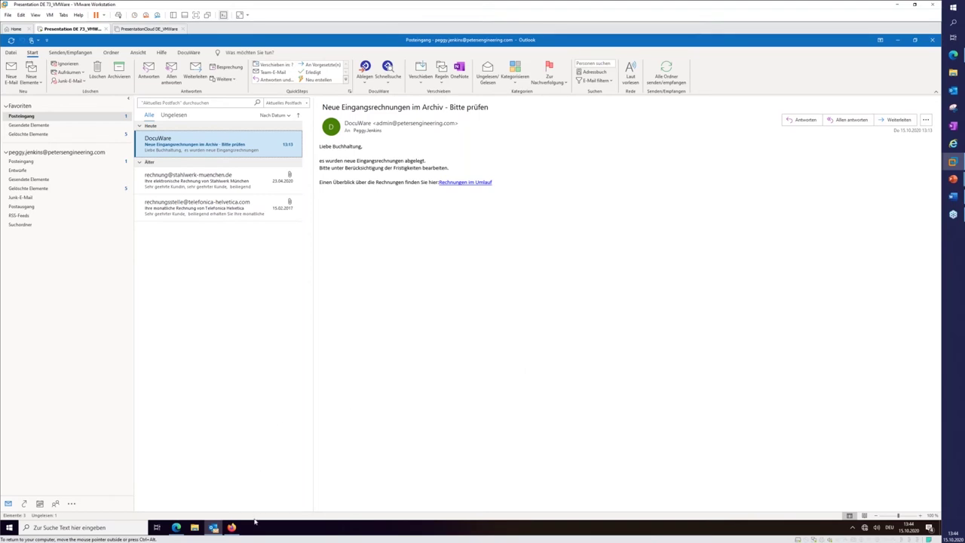
Switch to DocuWare in Firefox and open the Buchhaltung archive for editing in the configurations
left_click(233, 527)
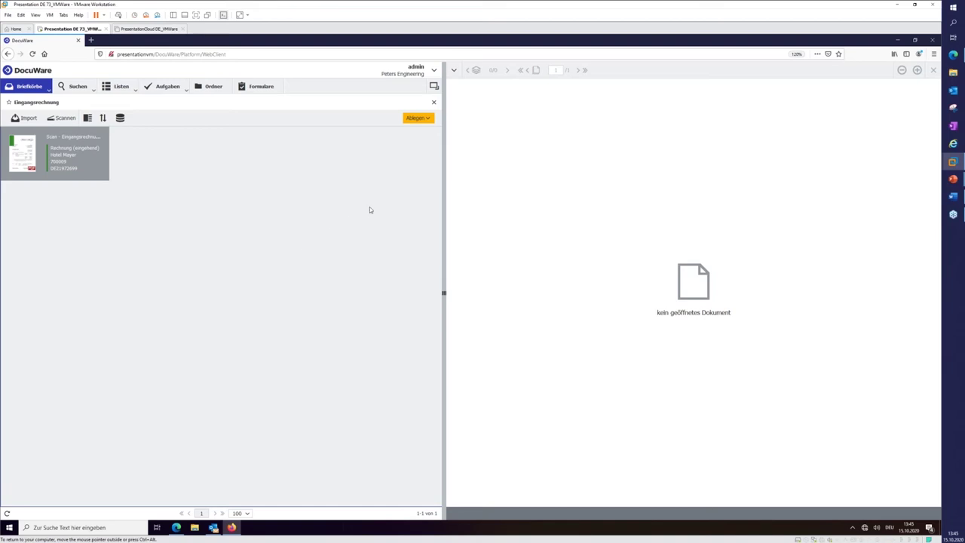
left_click(436, 71)
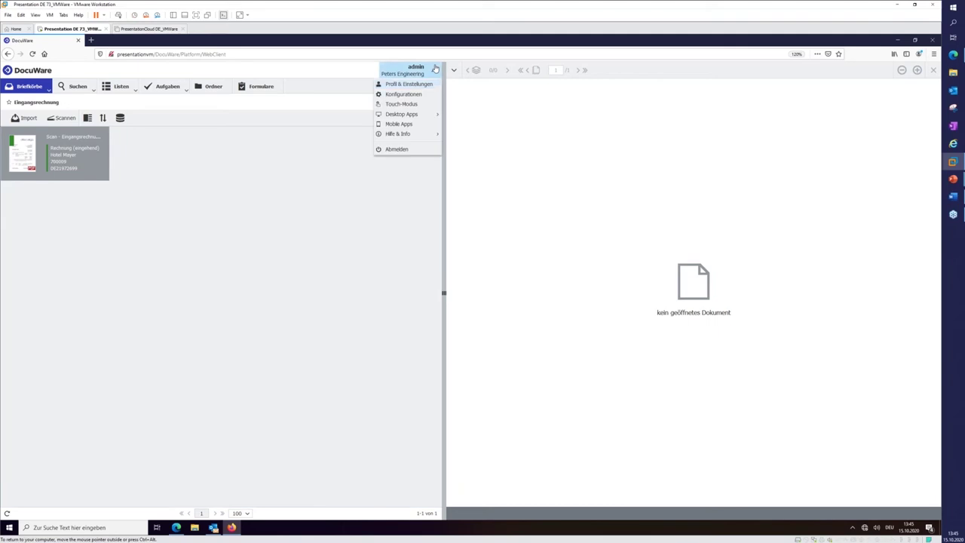
left_click(404, 94)
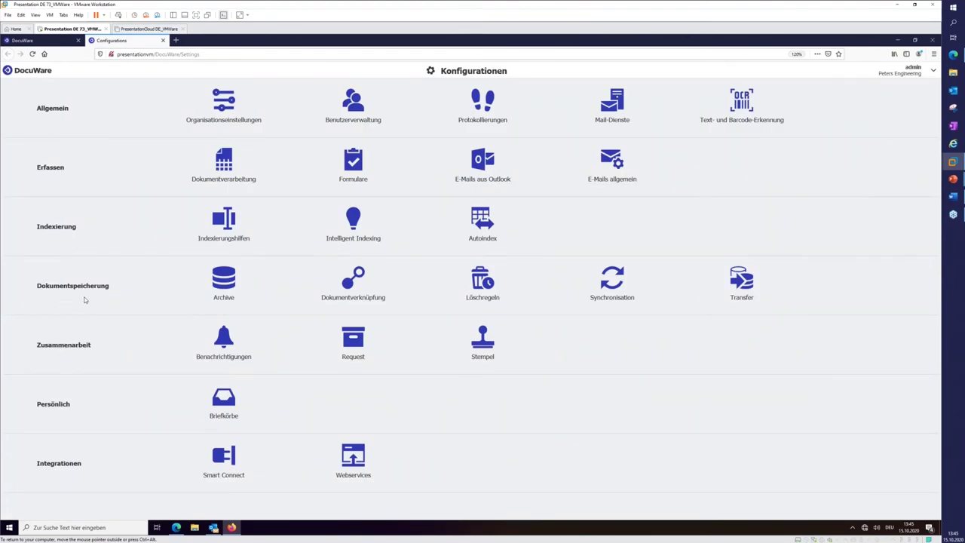
left_click(223, 284)
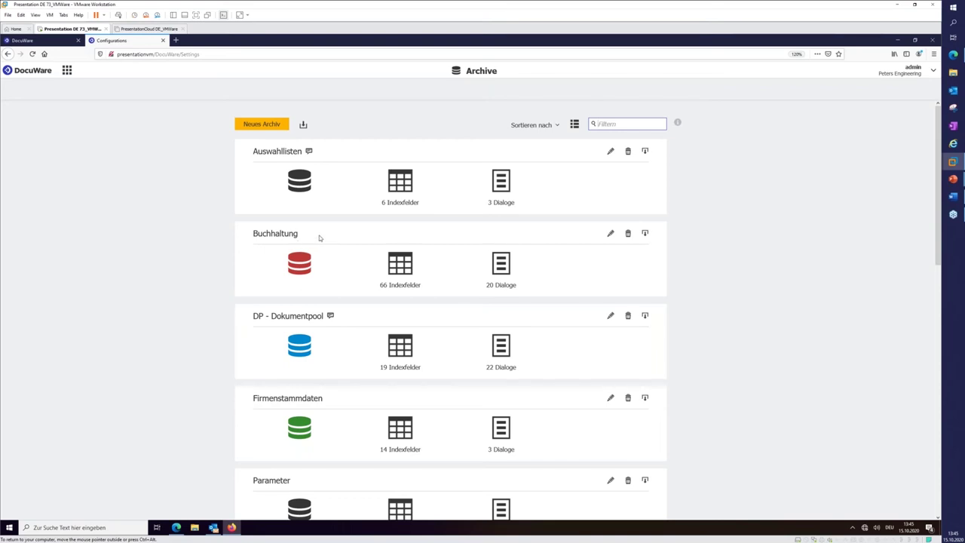
left_click(610, 233)
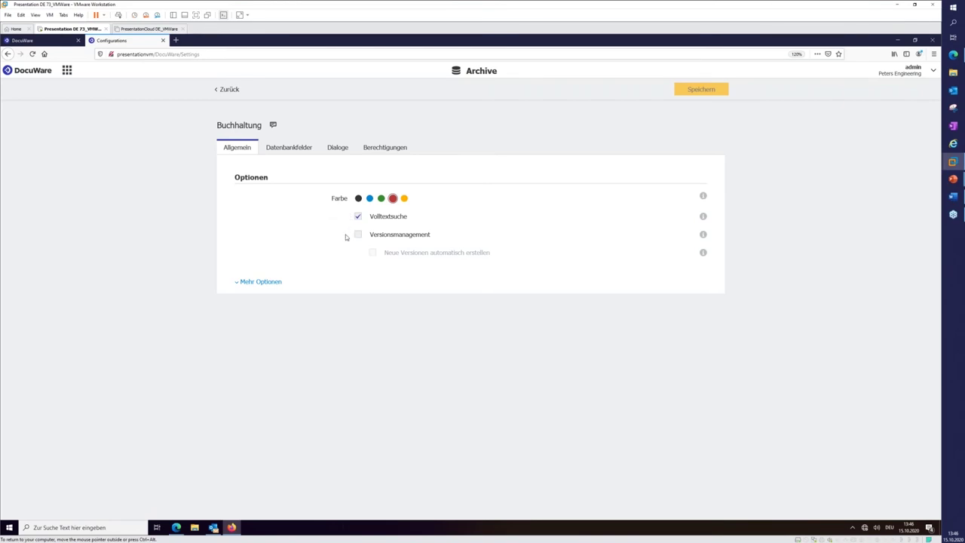
Review the Buchhaltung archive's database fields and filter its available dialogs to lists only
left_click(286, 150)
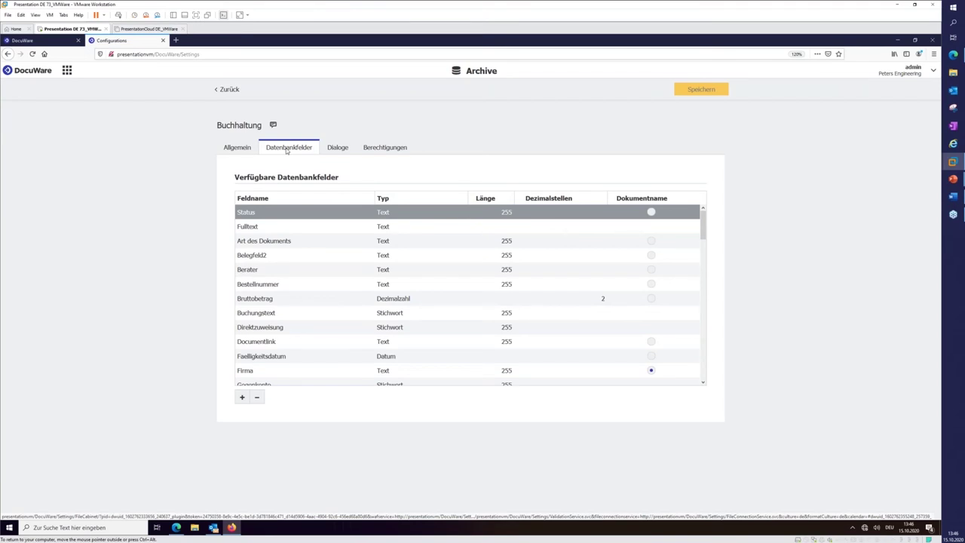
left_click(338, 149)
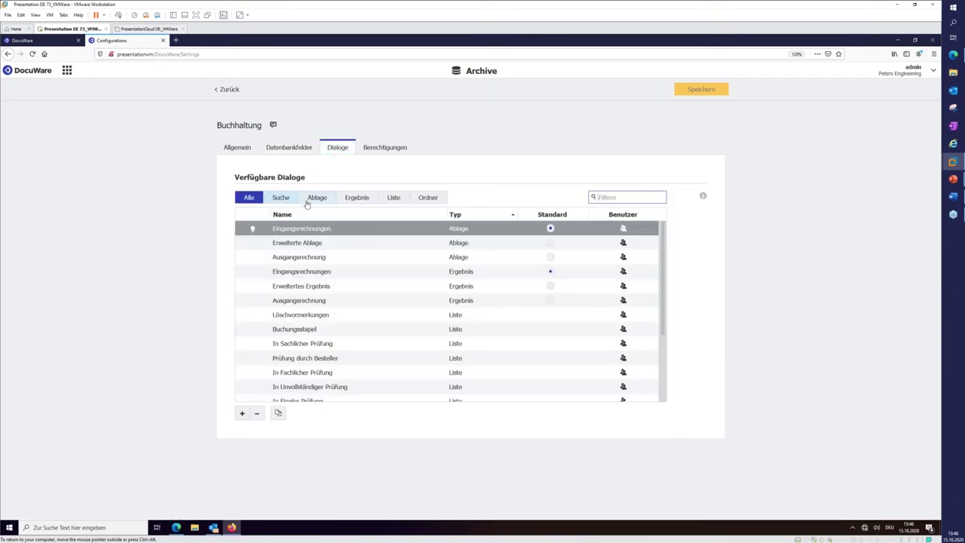
left_click(403, 197)
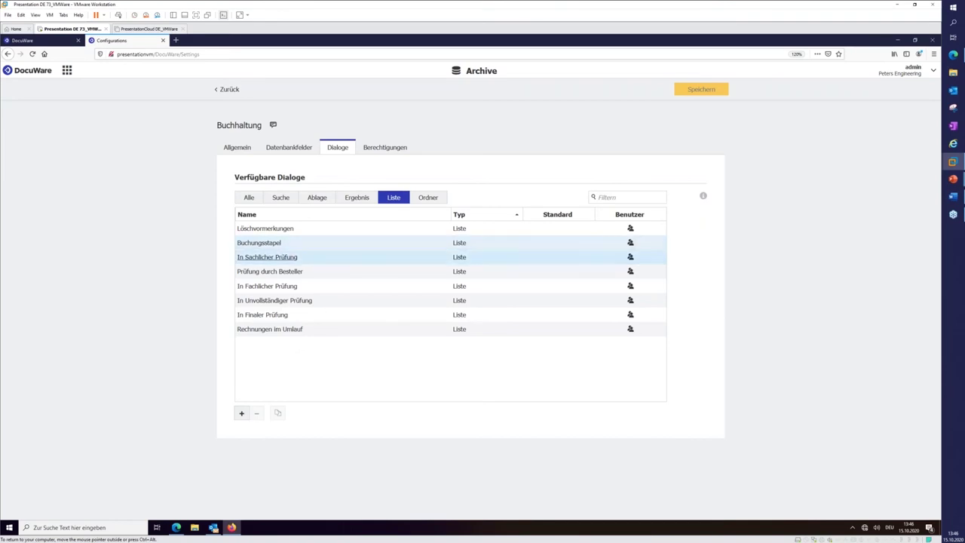
Open the In Sachlicher Prüfung list and examine its name, filter criteria and logical operator options
left_click(287, 258)
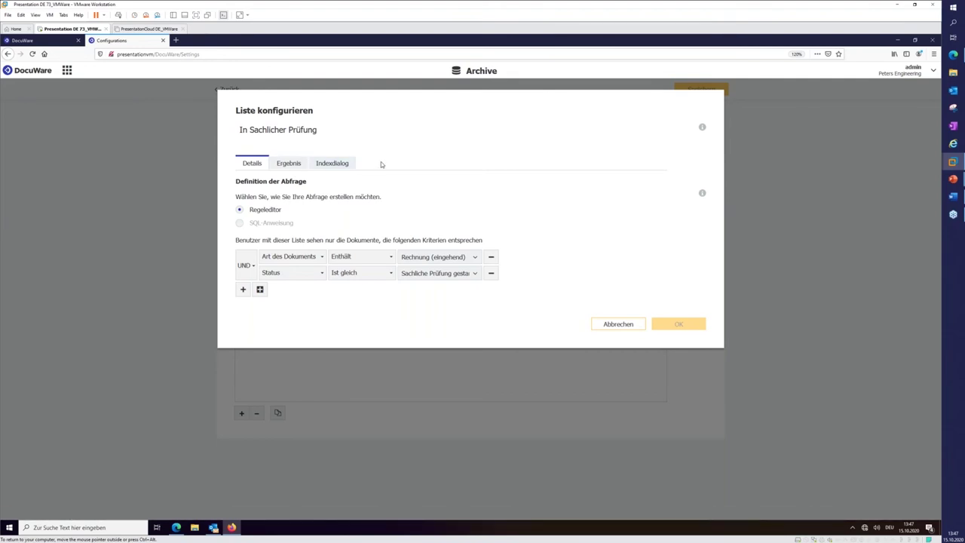
left_click(313, 131)
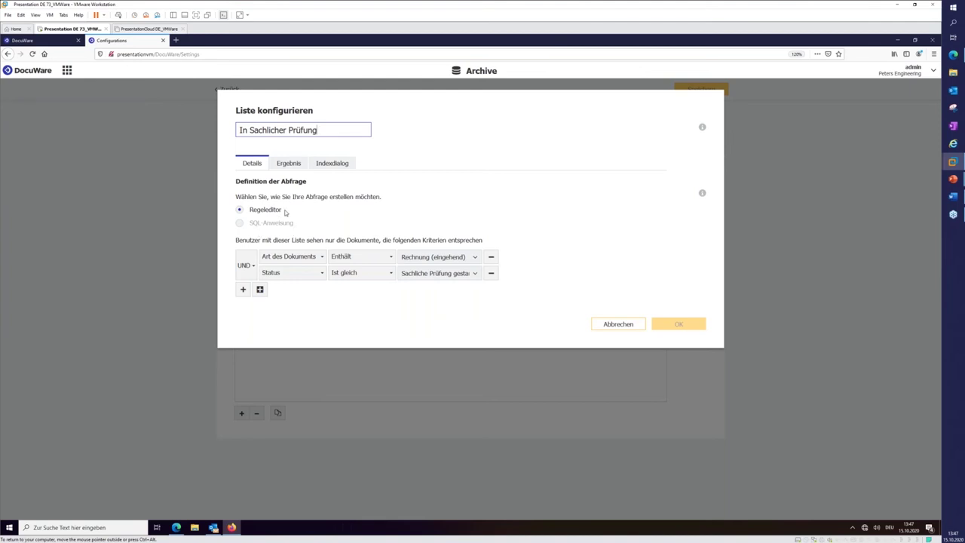
left_click(248, 270)
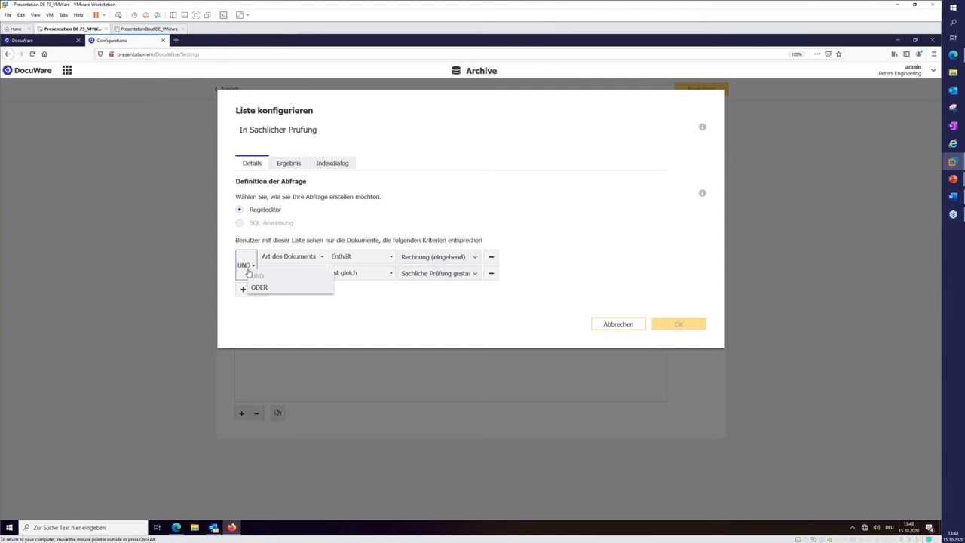
left_click(529, 253)
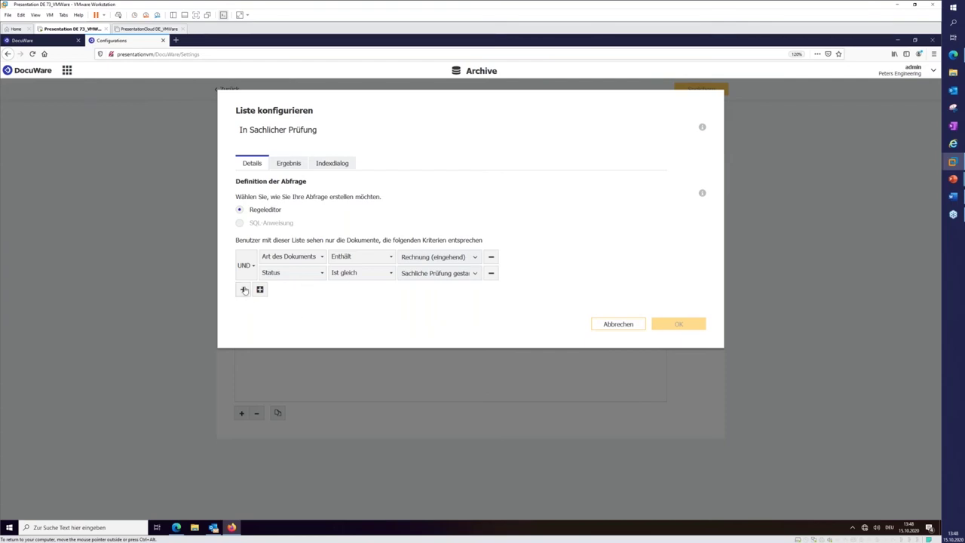
Examine the result list and index dialog fields of In Sachlicher Prüfung, and close its configuration without saving
left_click(299, 165)
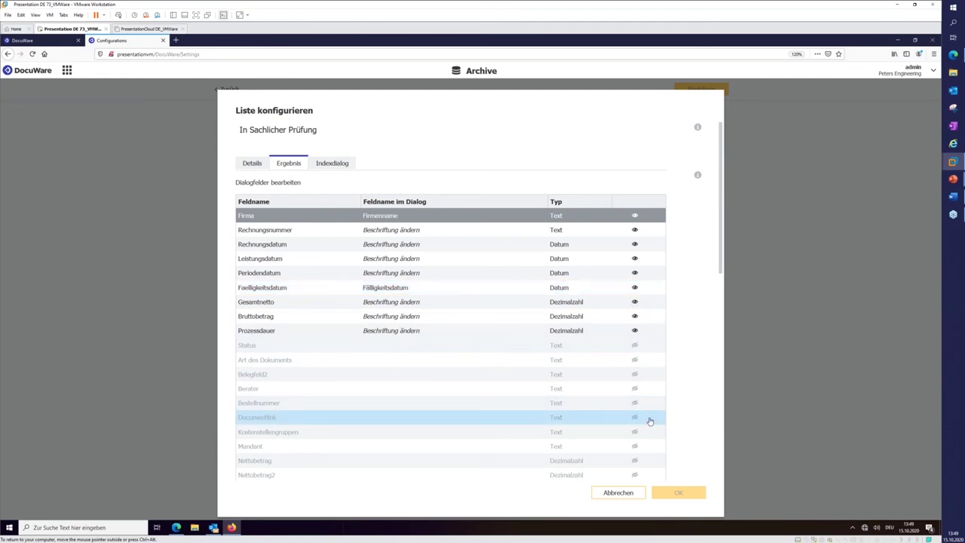
mouse_move(644, 334)
left_mouse_down()
mouse_move(641, 317)
mouse_move(648, 340)
left_mouse_up()
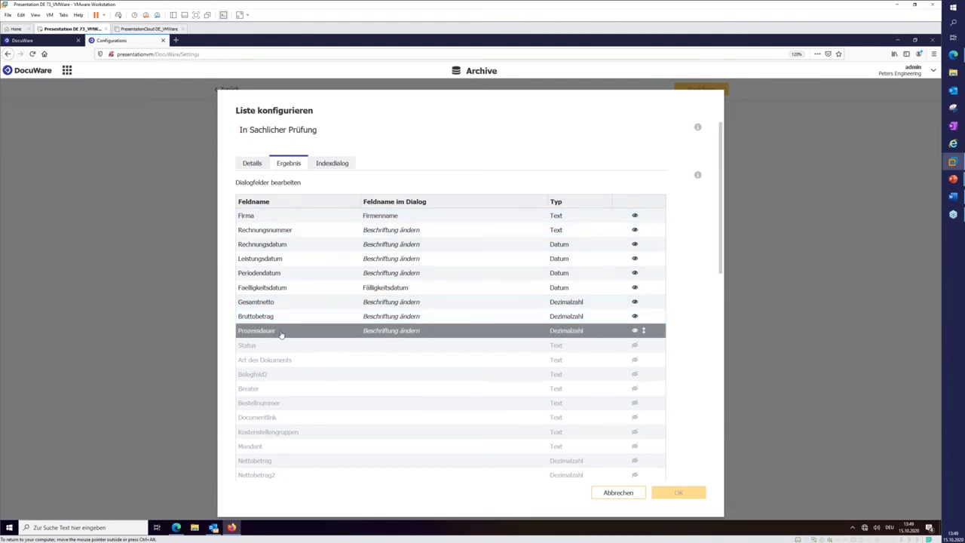
left_click(336, 165)
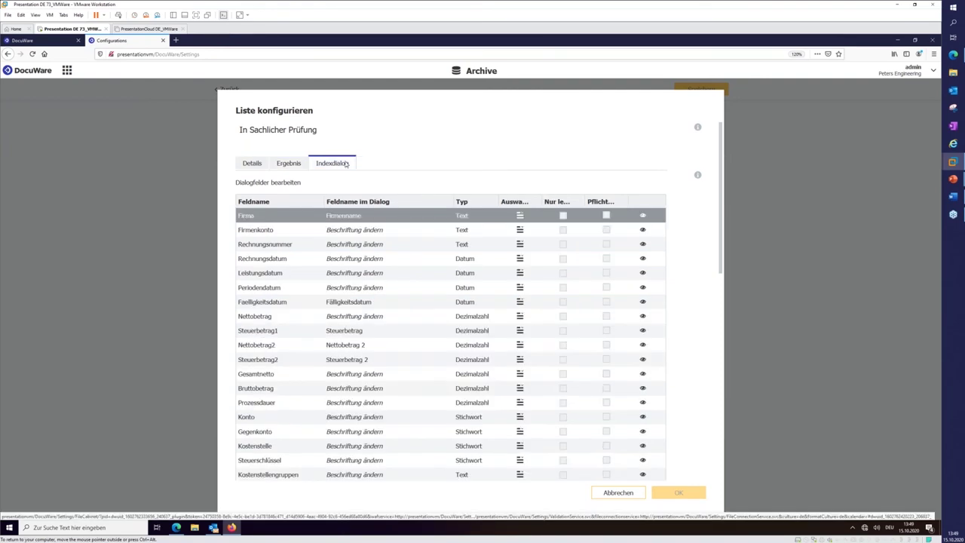
scroll(599, 355, "down", 3)
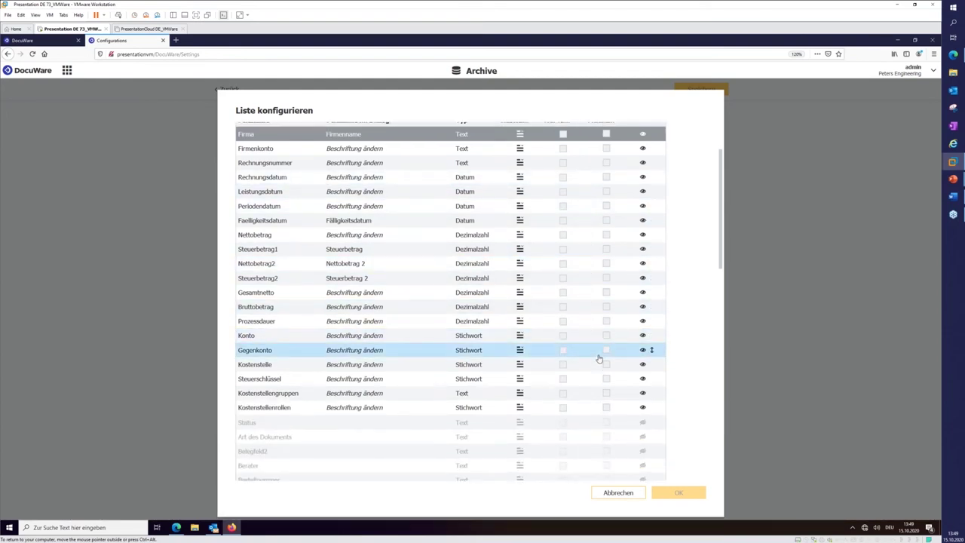
scroll(601, 359, "up", 2)
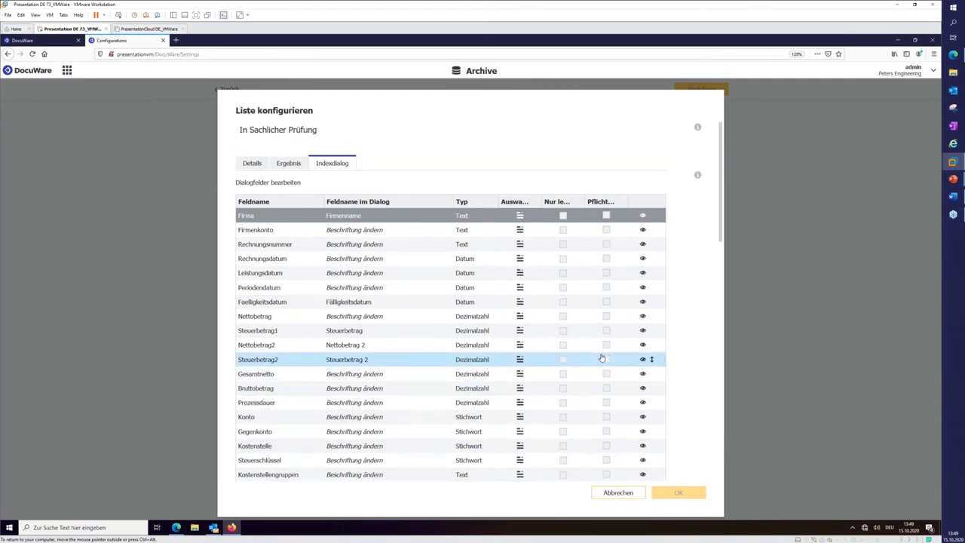
left_click(294, 165)
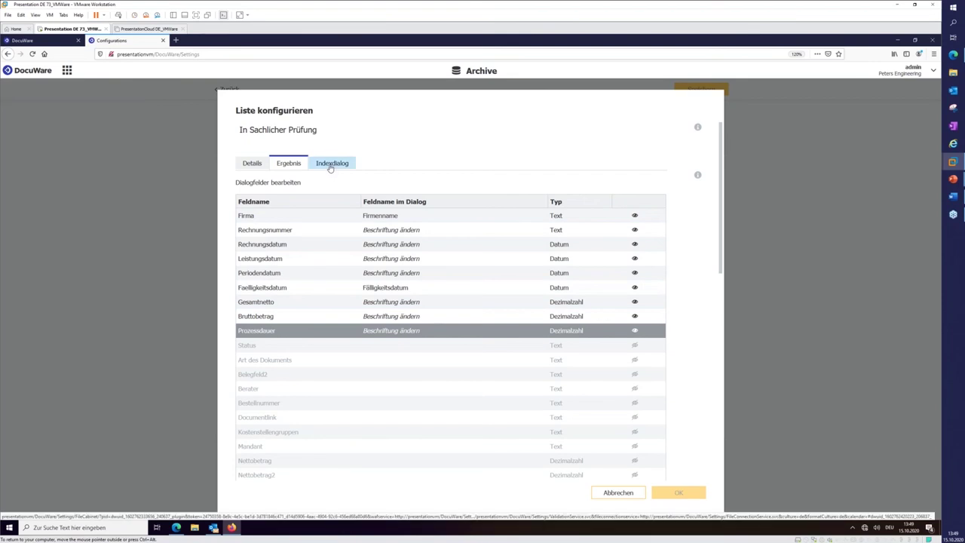
left_click(330, 164)
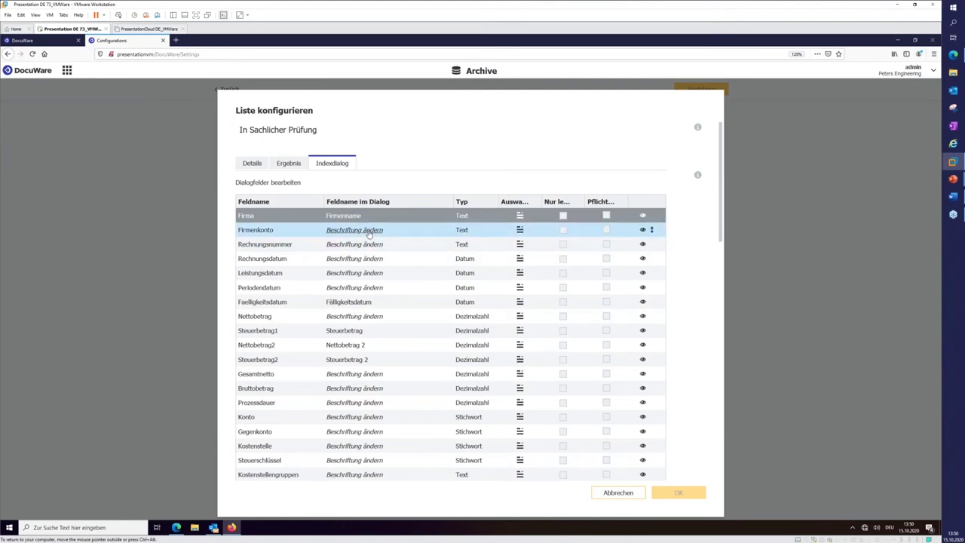
left_click(618, 493)
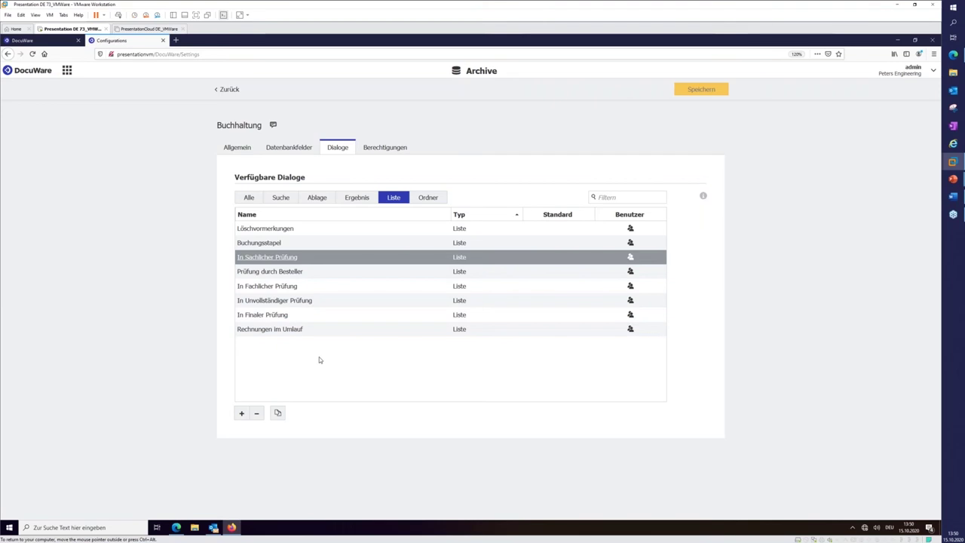
Create a new list in the Buchhaltung archive named "Fällige Rechnungen in 14 Tagen"
left_click(241, 414)
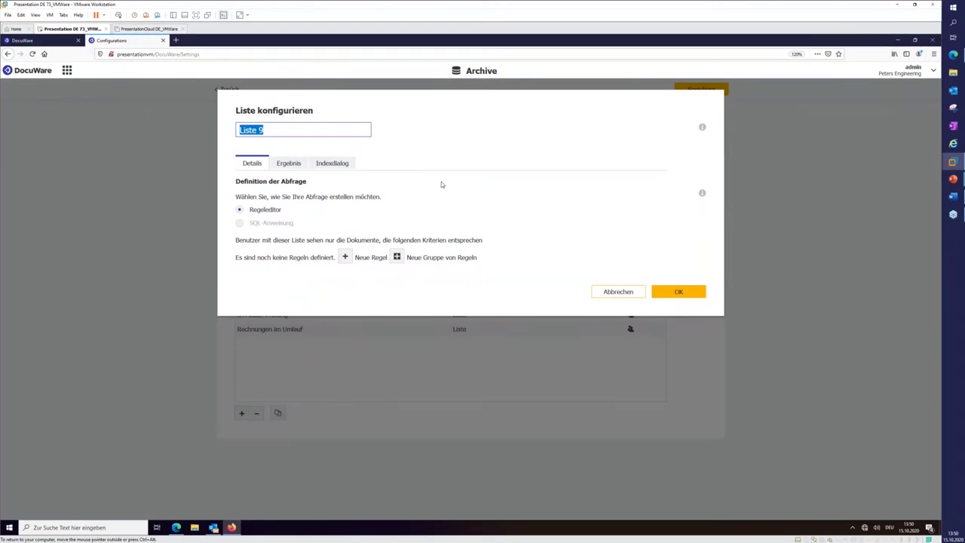
left_click(285, 130)
key("BackSpace")
key("BackSpace")
key("BackSpace")
key("BackSpace")
key("BackSpace")
key("BackSpace")
key("BackSpace")
type("Fäööo")
key("BackSpace")
key("BackSpace")
key("BackSpace")
key("BackSpace")
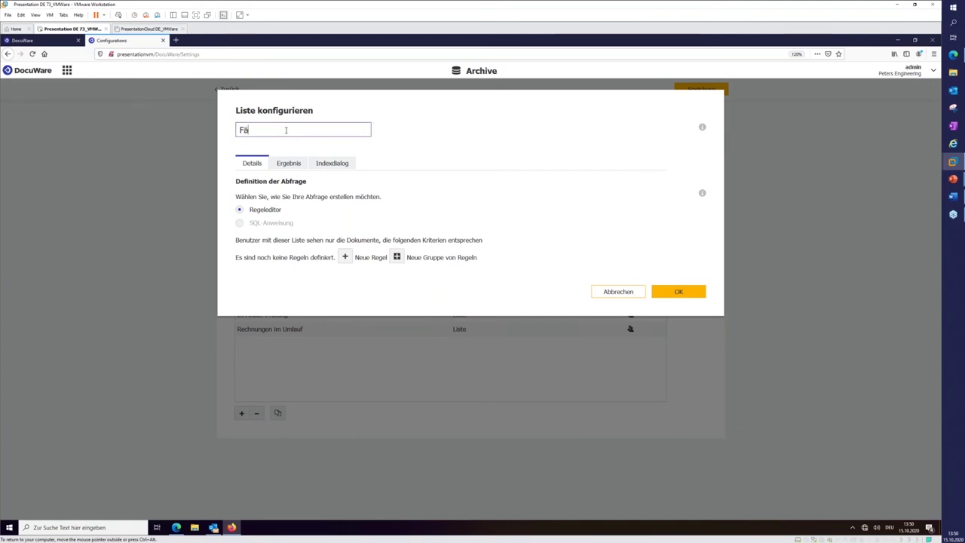
type("ällige Rechnungen in")
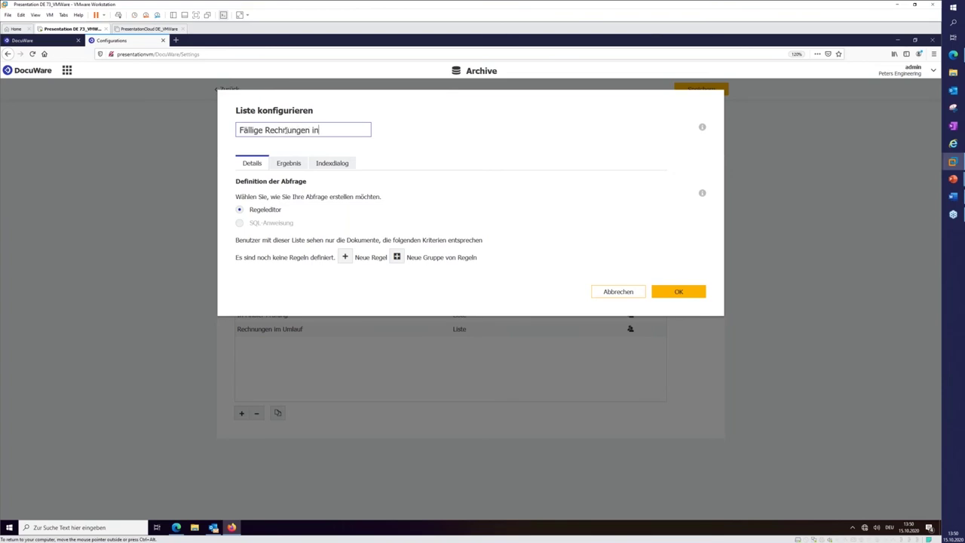
type(" 14 Tagen")
Add a filter rule to the list requiring Art des Dokuments to contain (Enthält) "Rechnung (eingehend)"
left_click(346, 257)
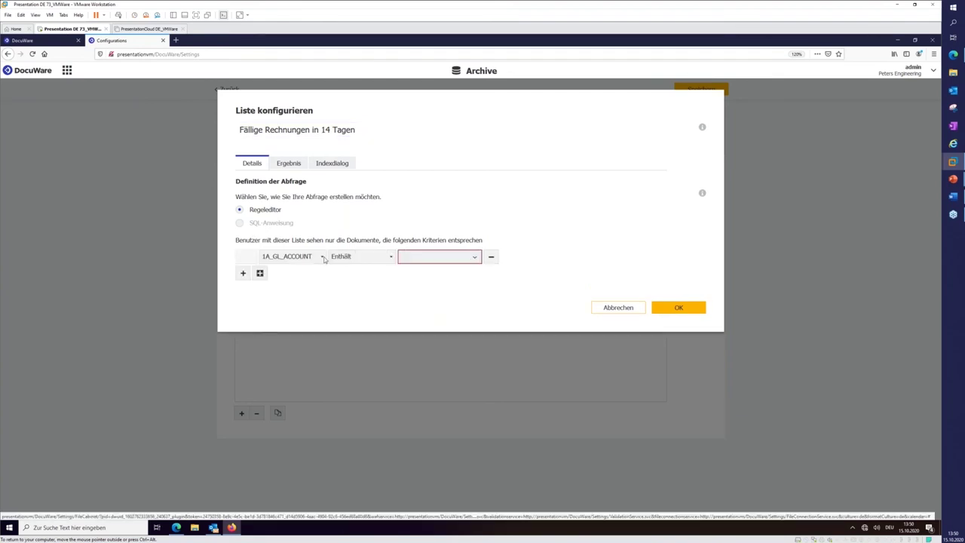
left_click(322, 256)
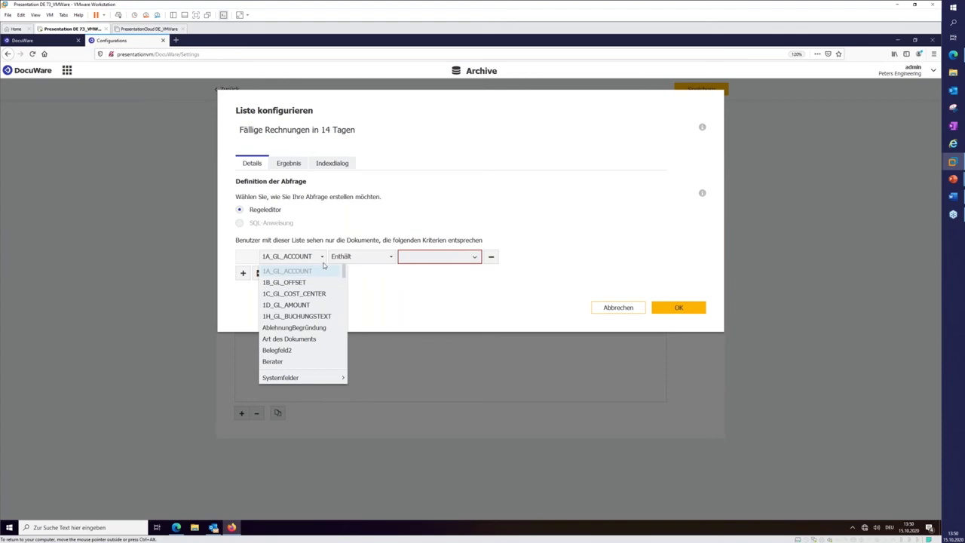
left_click(295, 339)
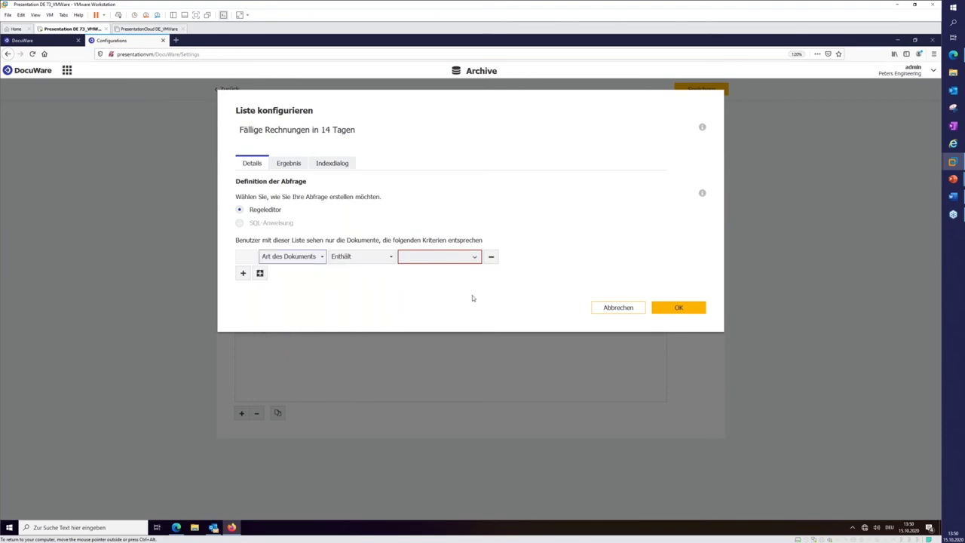
left_click(474, 257)
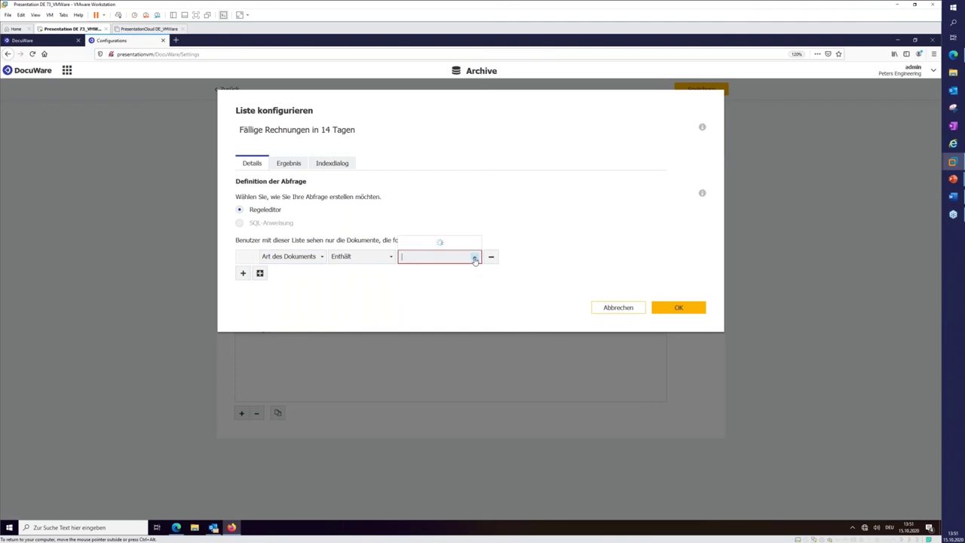
left_click(438, 242)
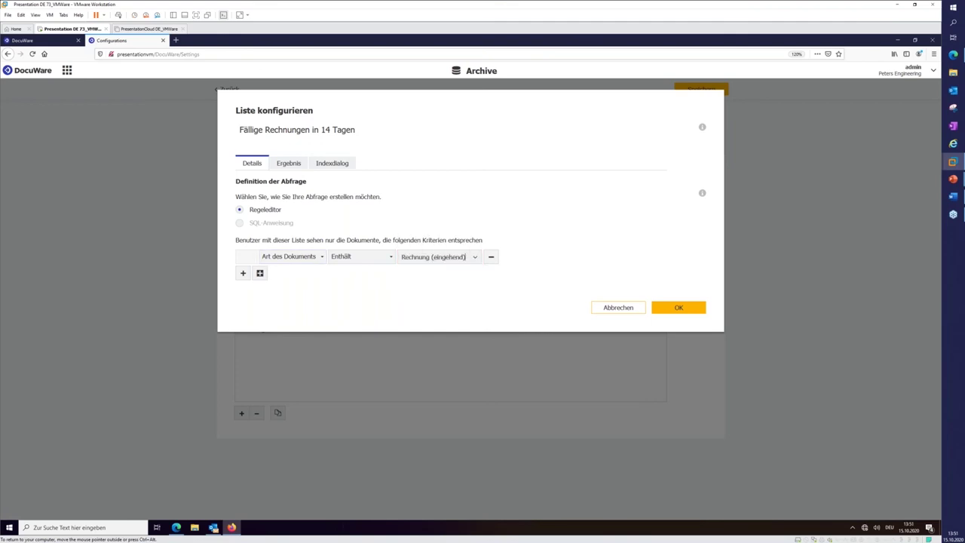
Add a second rule linked with UND, based on the Faelligkeitsdatum field
left_click(242, 273)
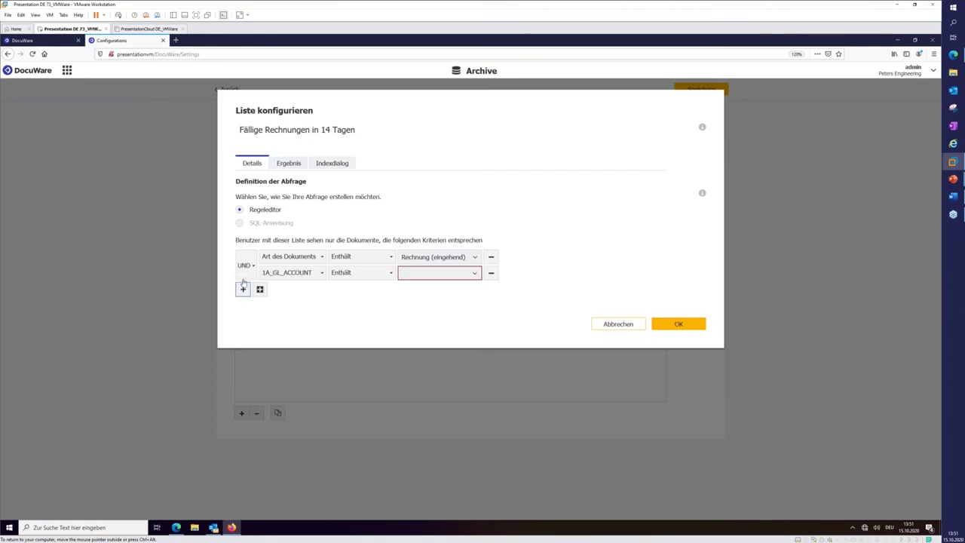
left_click(323, 273)
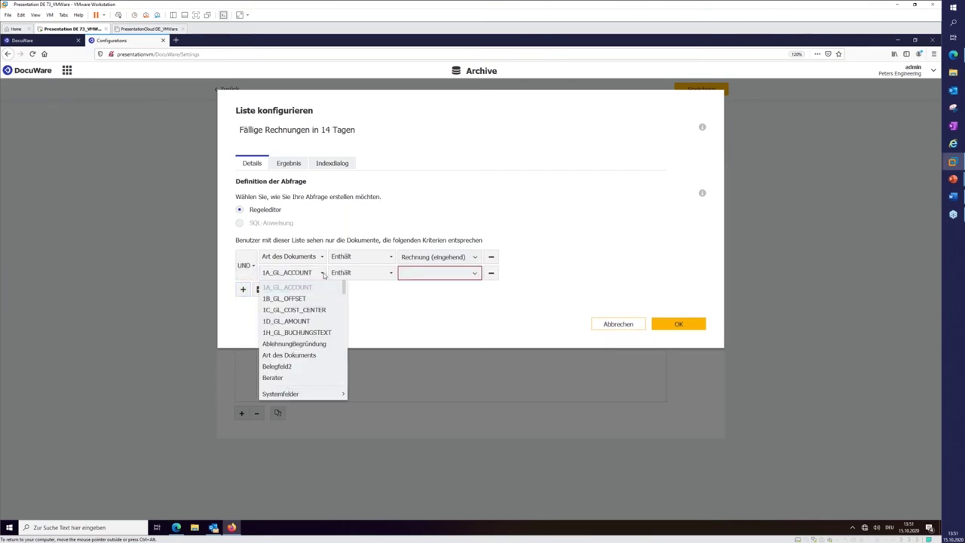
scroll(294, 376, "down", 3)
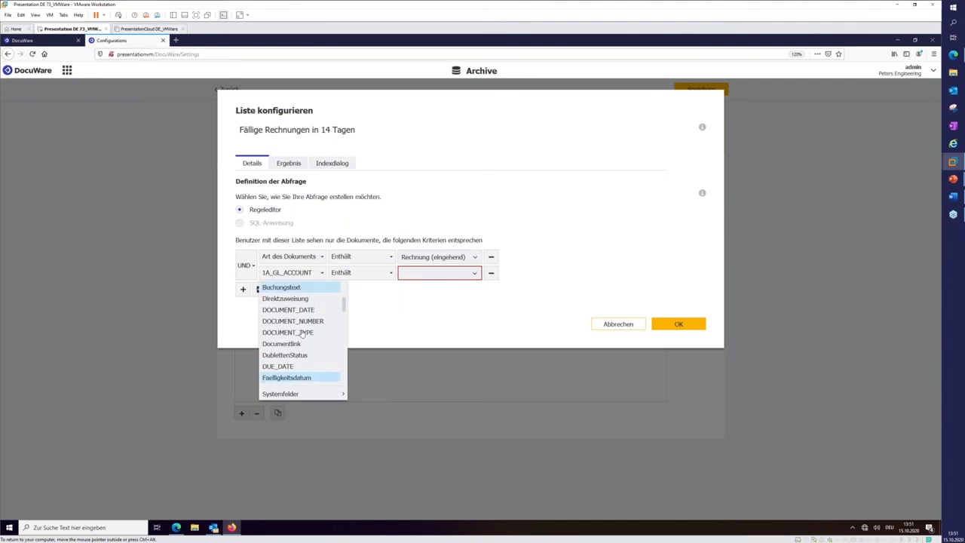
left_click(294, 375)
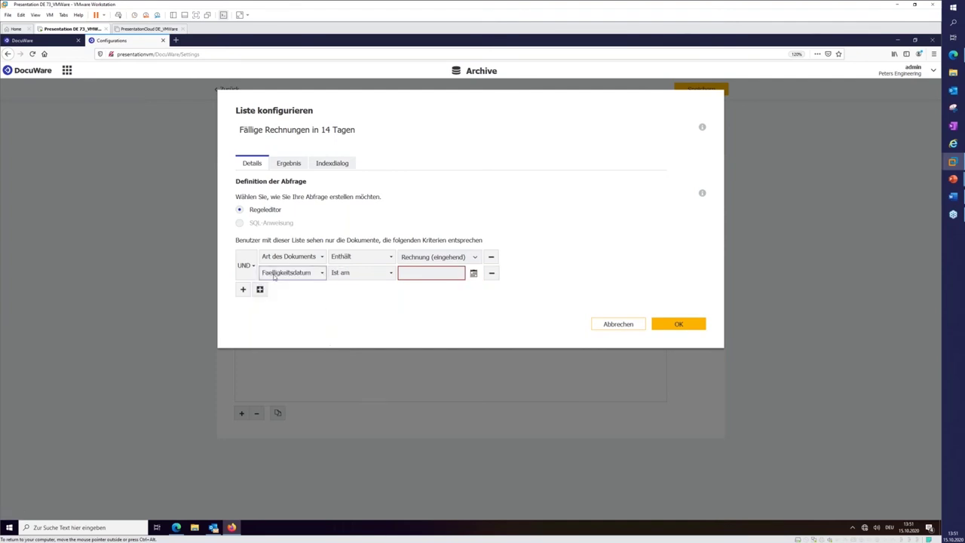
Set the Faelligkeitsdatum condition to "In den nächsten" 14 Tagen and confirm the list configuration
left_click(391, 273)
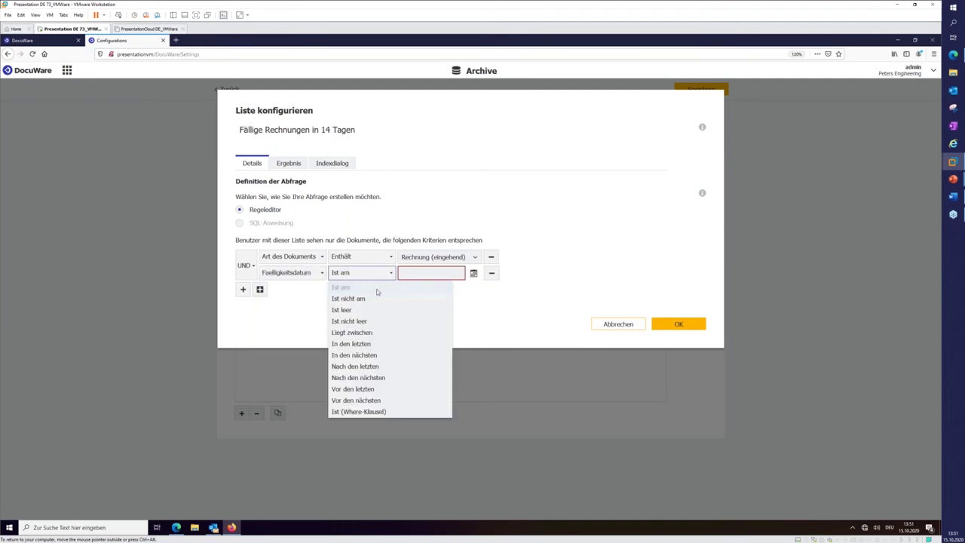
left_click(342, 356)
left_click(504, 277)
left_click(479, 287)
left_click(411, 273)
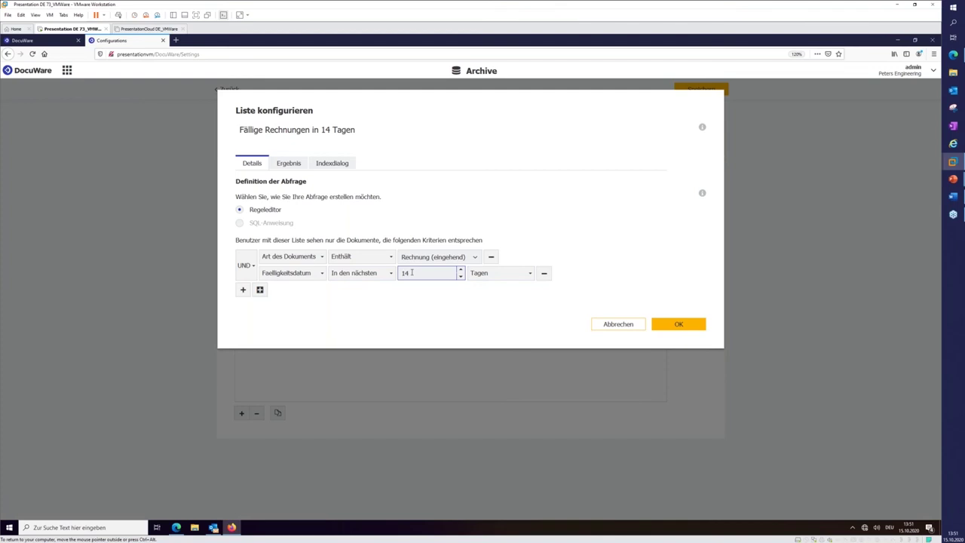
type("14")
left_click(675, 325)
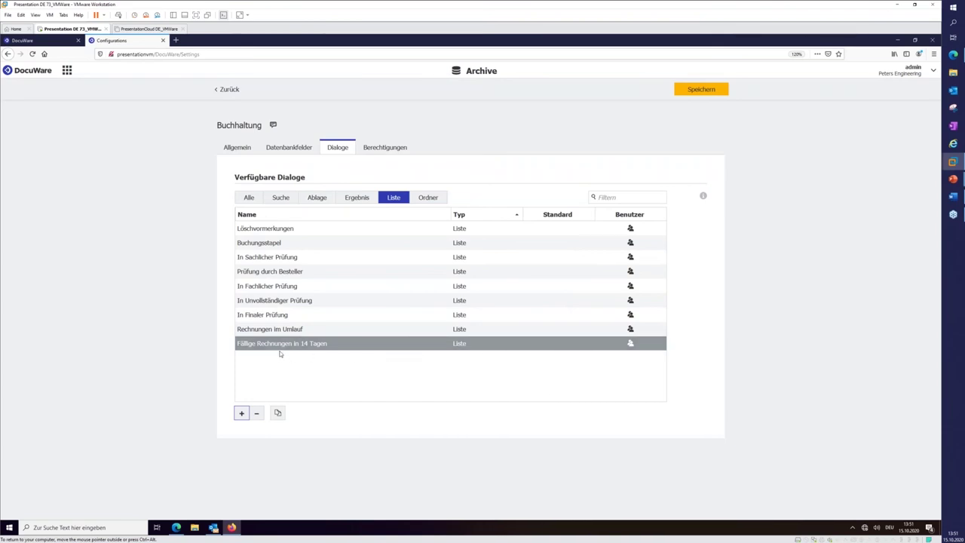
Review the users and roles assignable to Fällige Rechnungen in 14 Tagen, keep the admin assignment and save the Buchhaltung archive
mouse_move(630, 329)
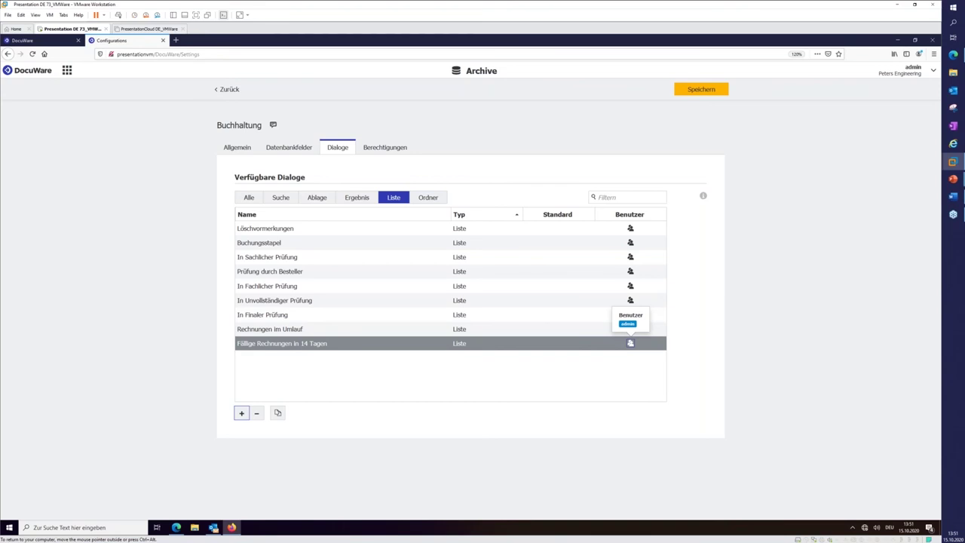
left_click(630, 343)
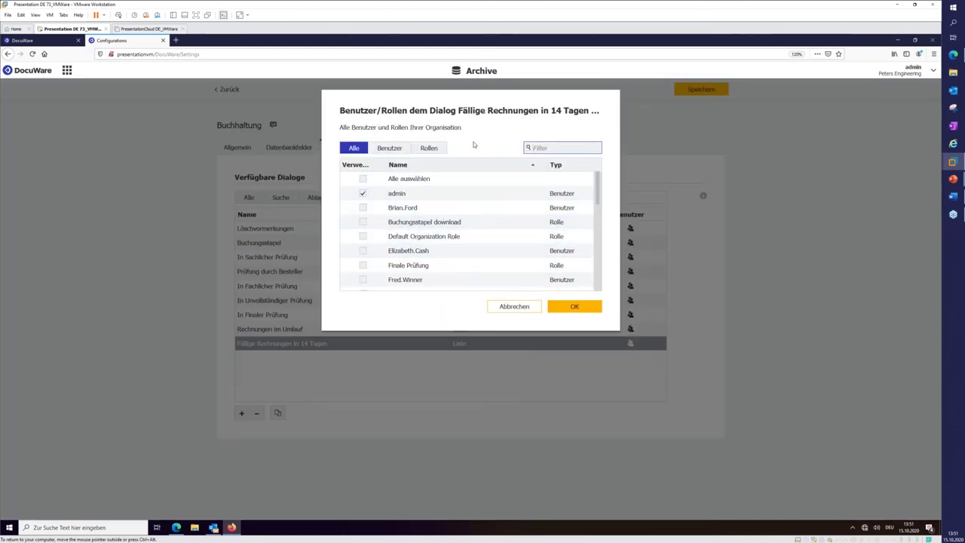
left_click(389, 149)
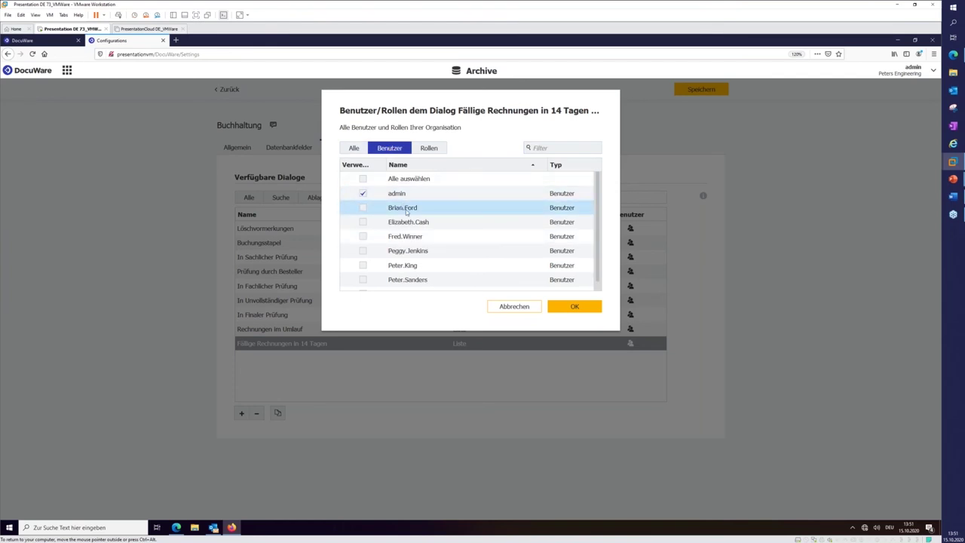
left_click(427, 148)
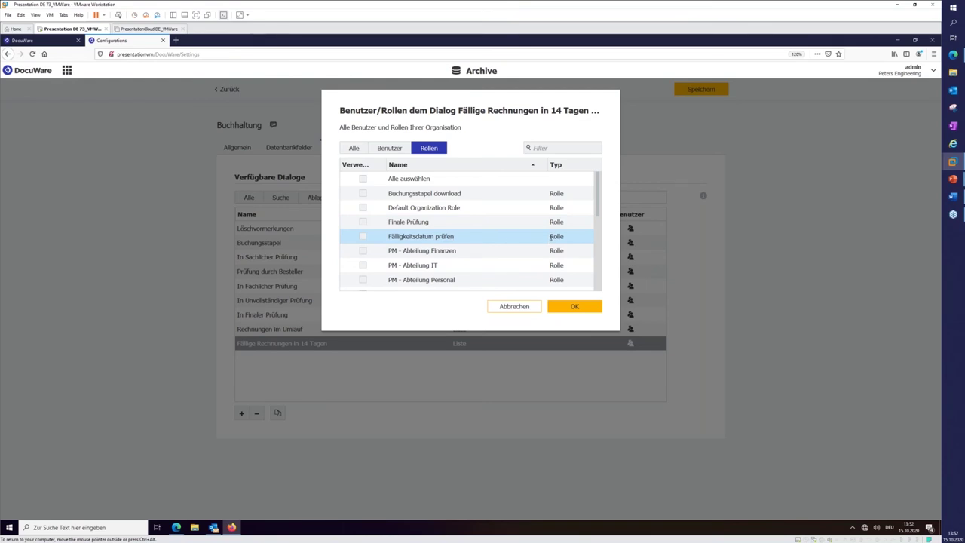
left_click(573, 306)
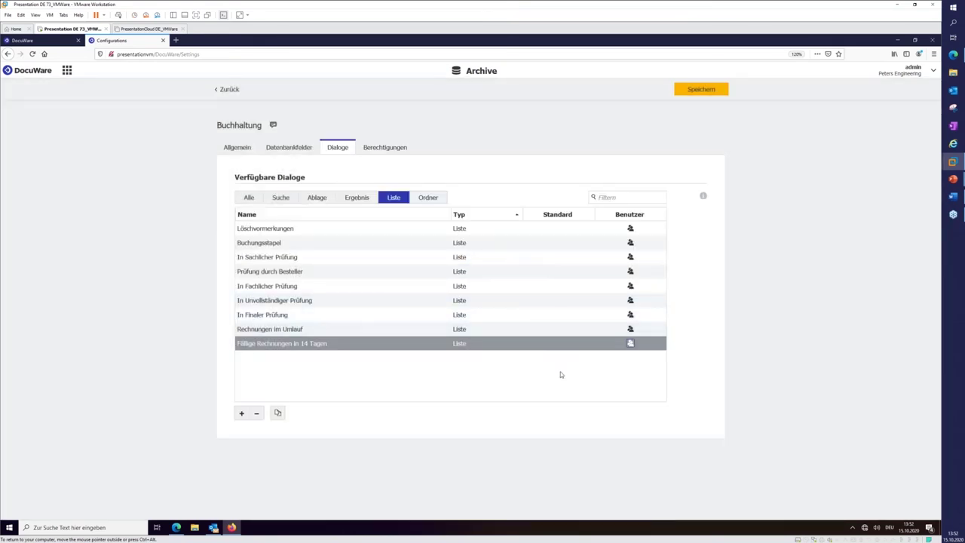
left_click(703, 90)
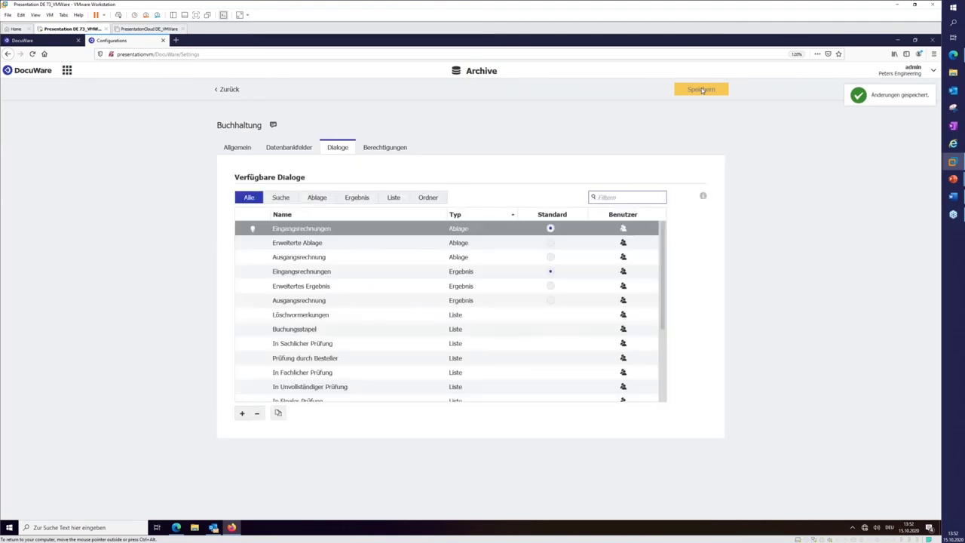
Reload the DocuWare client and check its lists for Buchhaltung - Fällige Rechnungen in 14 Tagen, and switch back to the presentation slides
left_click(35, 41)
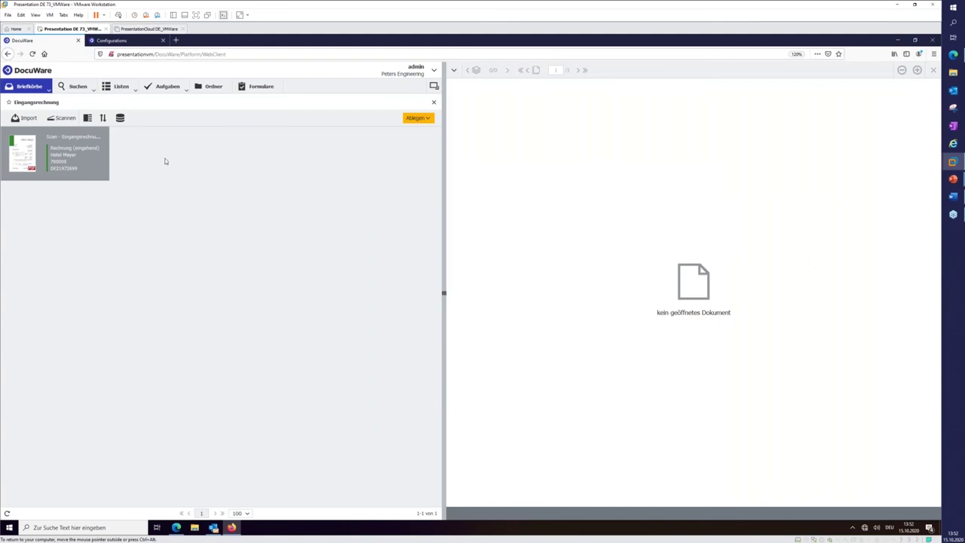
left_click(32, 53)
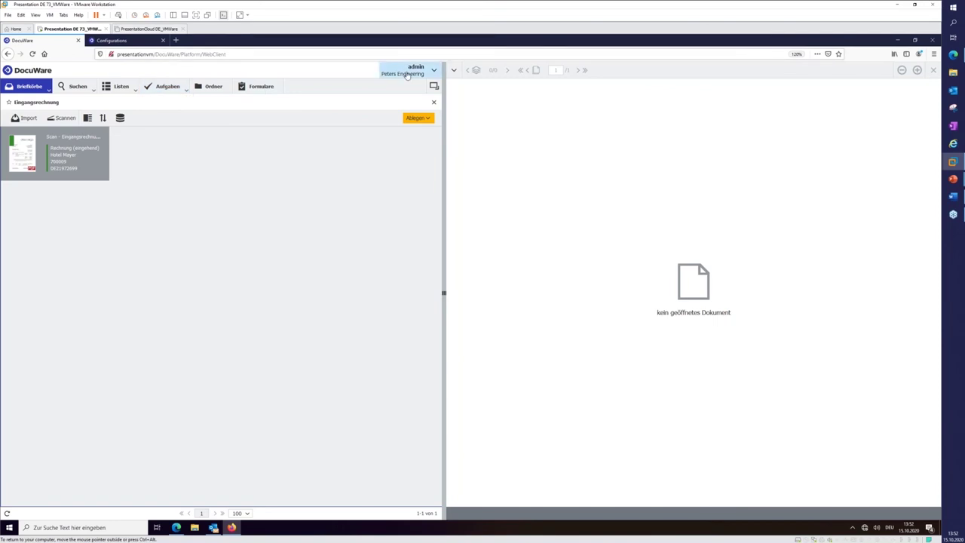
left_click(134, 89)
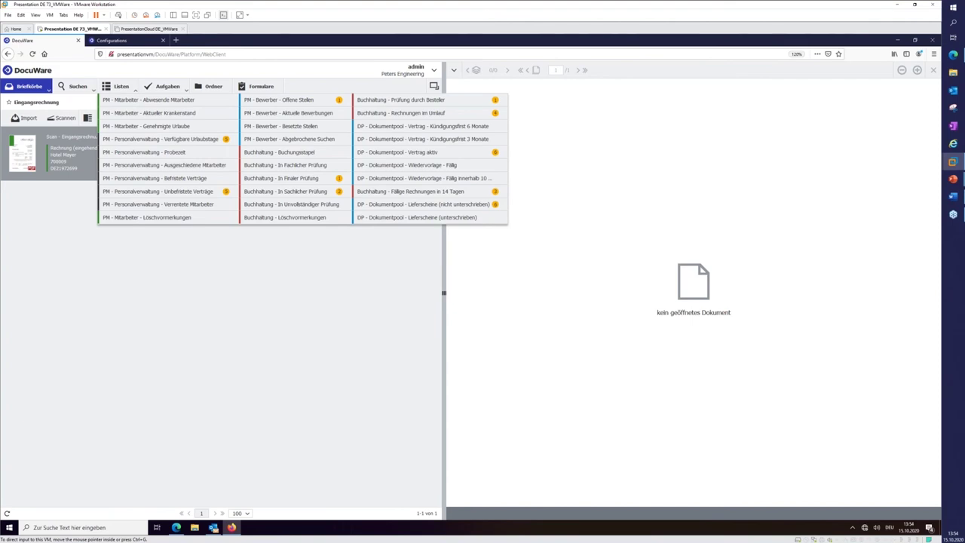
key("alt+Tab")
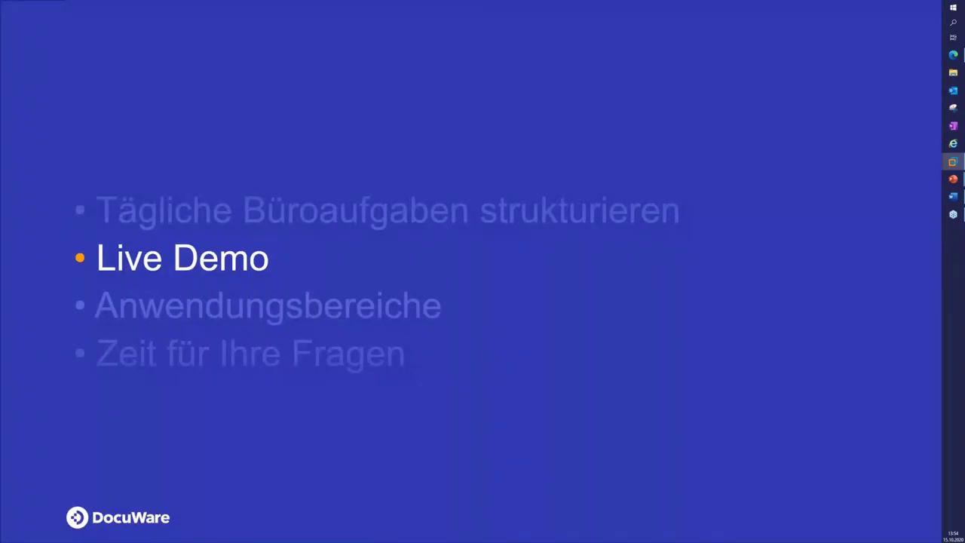